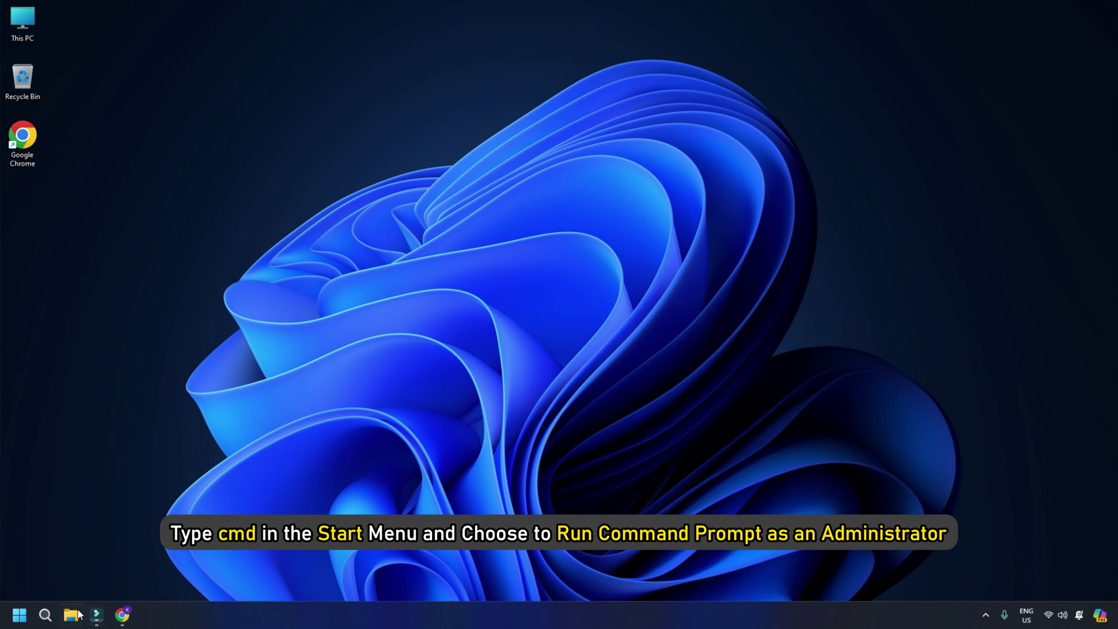
# Launch Command Prompt as administrator from Start search and approve the UAC prompt
pyautogui.click(47, 616)
pyautogui.write('CMD')
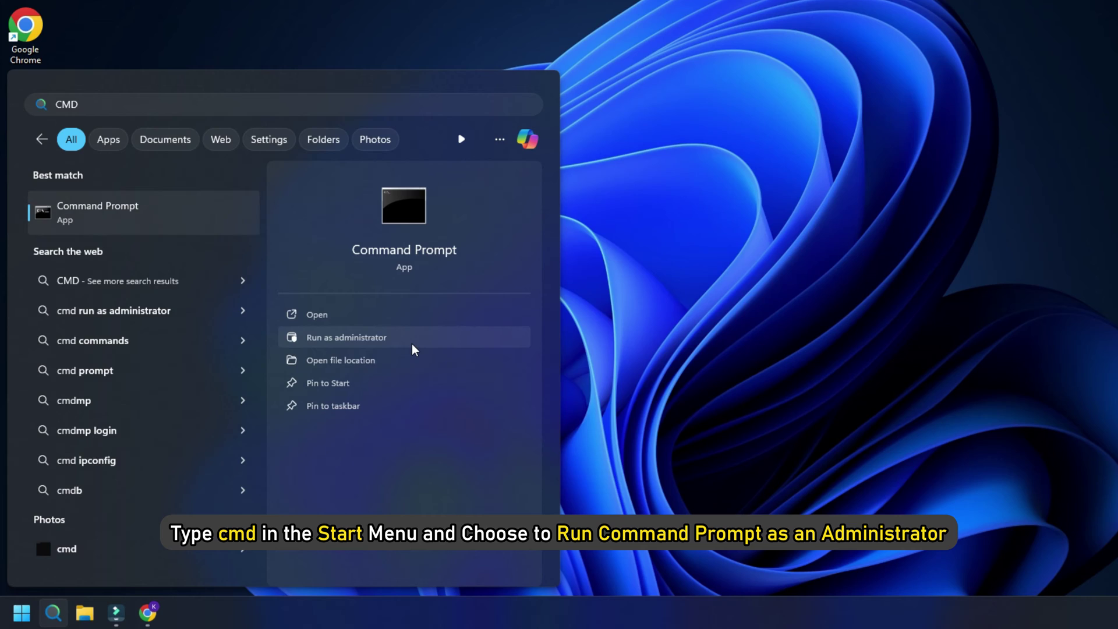
pyautogui.click(411, 350)
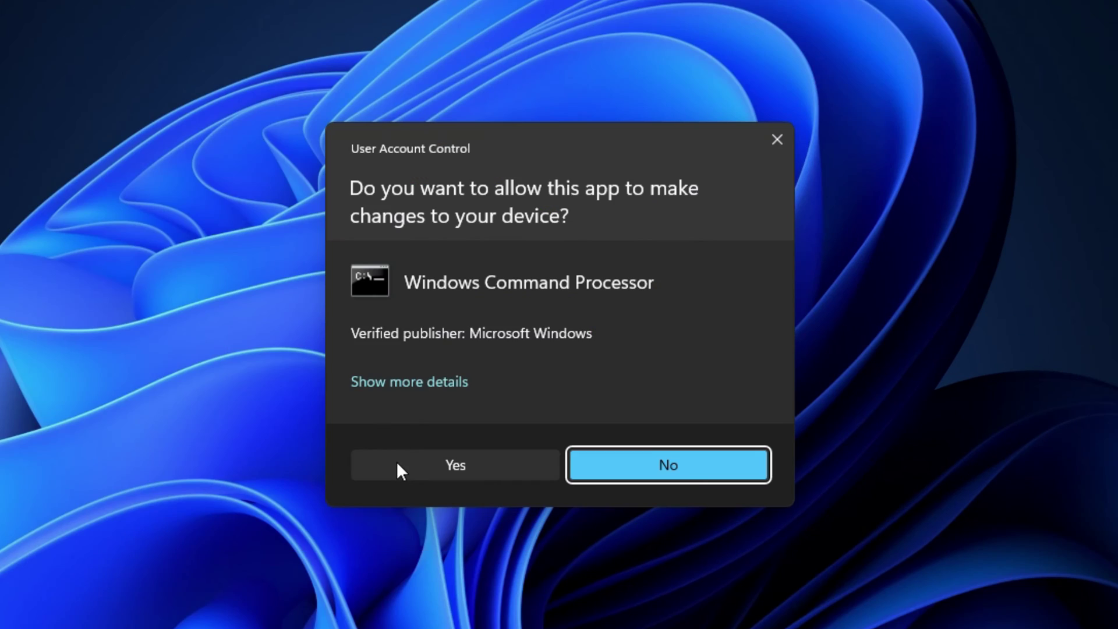
pyautogui.click(396, 465)
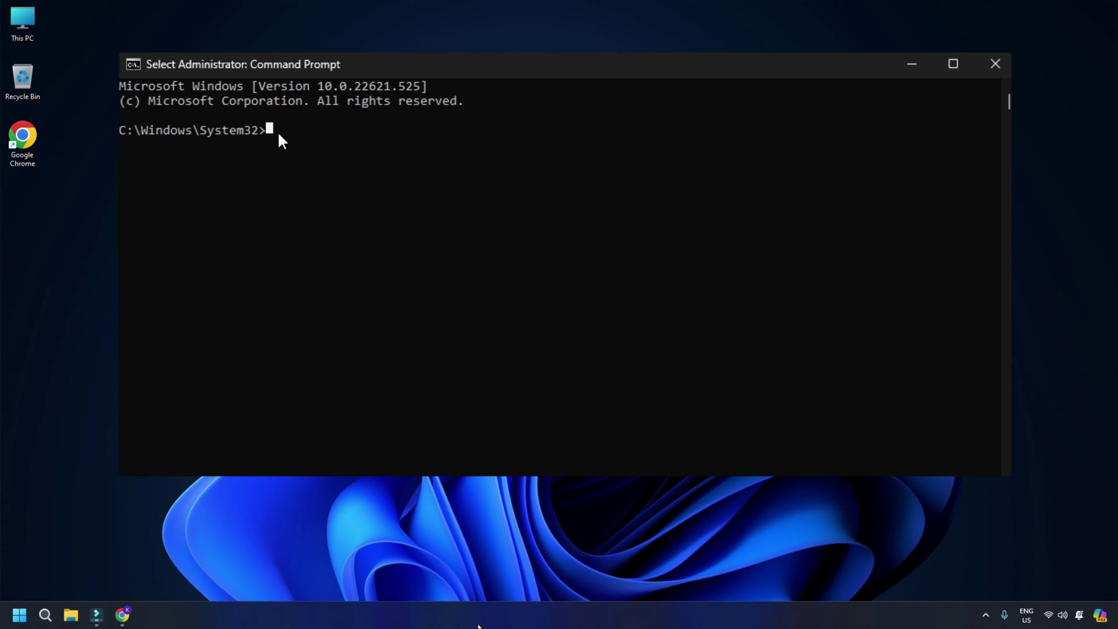
pyautogui.write('bcdedit /se')
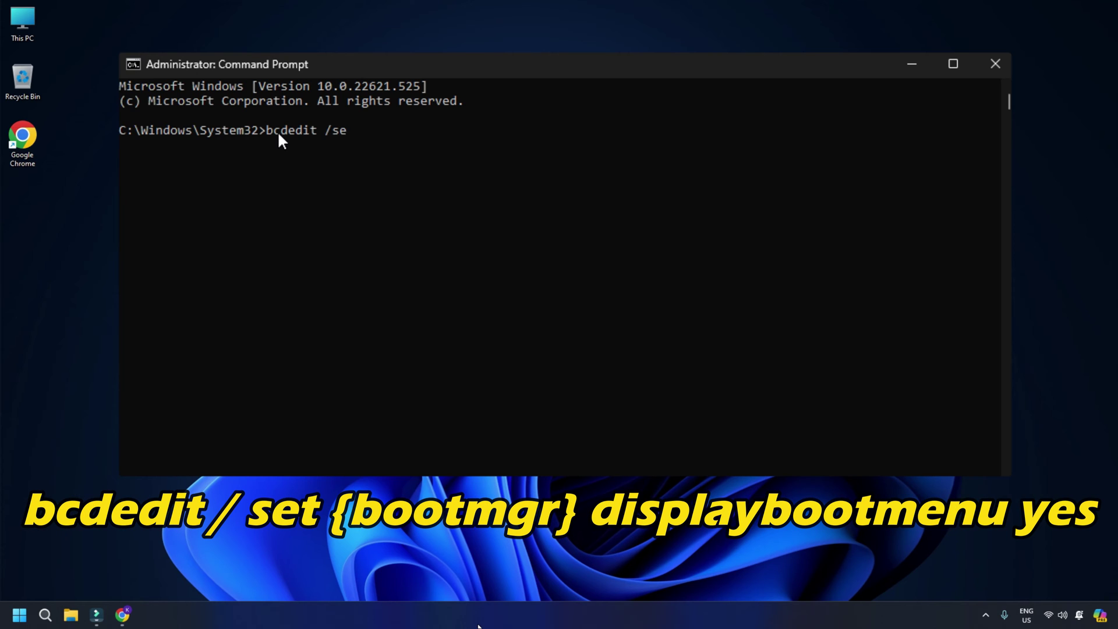
pyautogui.write('t {bootmgr} ')
pyautogui.write('displaybootmenu')
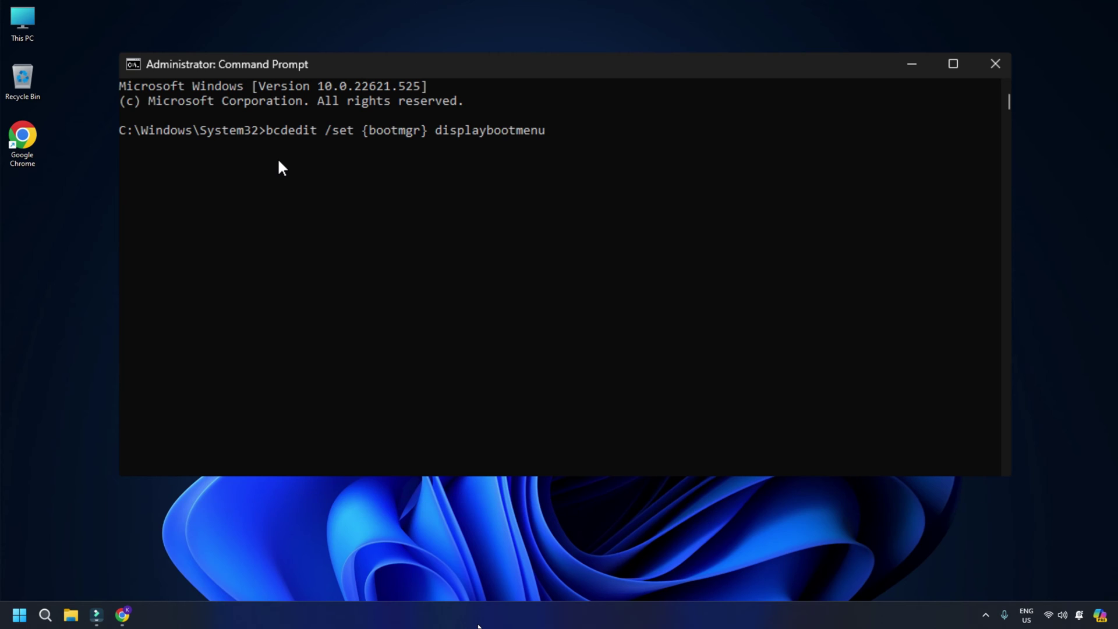
pyautogui.write(' yes')
# Run bcdedit to set {bootmgr} displaybootmenu to yes and timeout to 30 seconds
pyautogui.press('Return')
pyautogui.write('bcdedit /set')
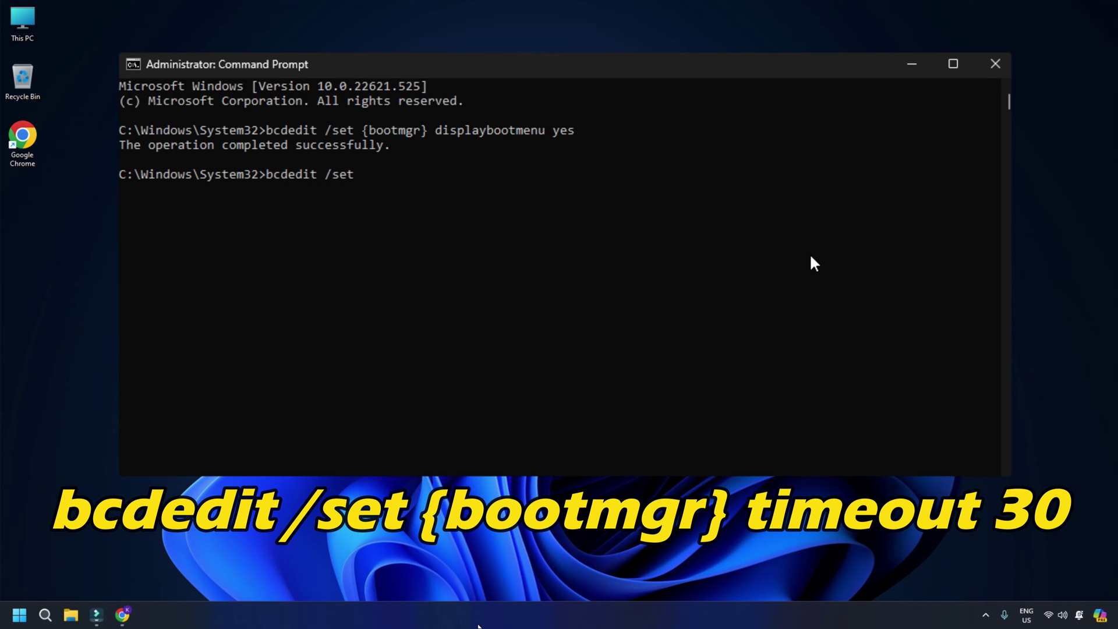
pyautogui.write(' {bootmgr} timeout')
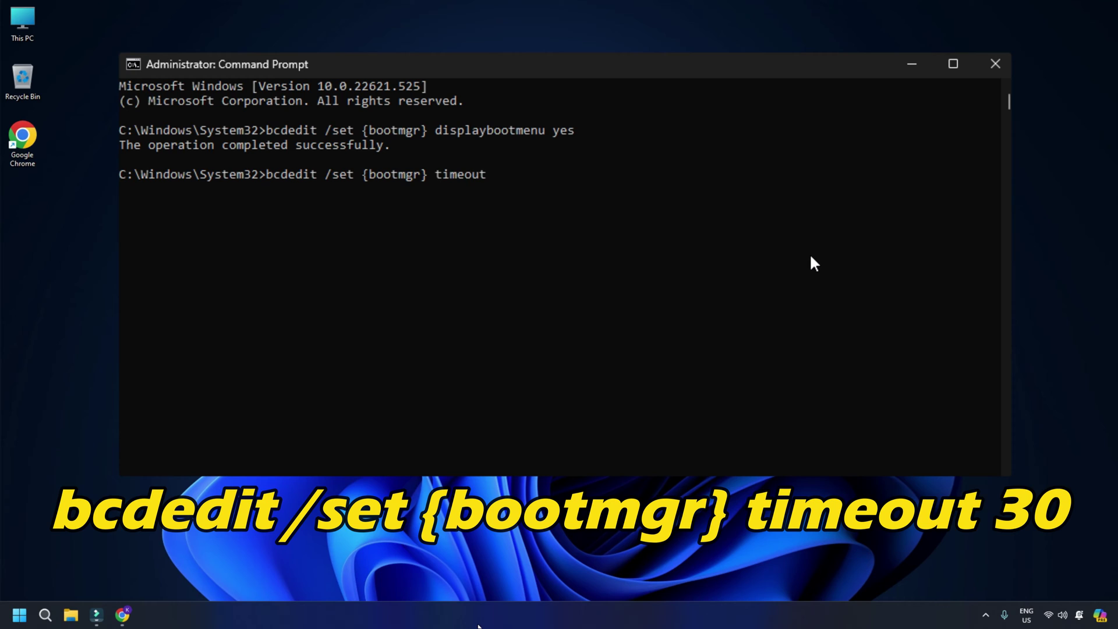
pyautogui.write(' 30')
pyautogui.press('Return')
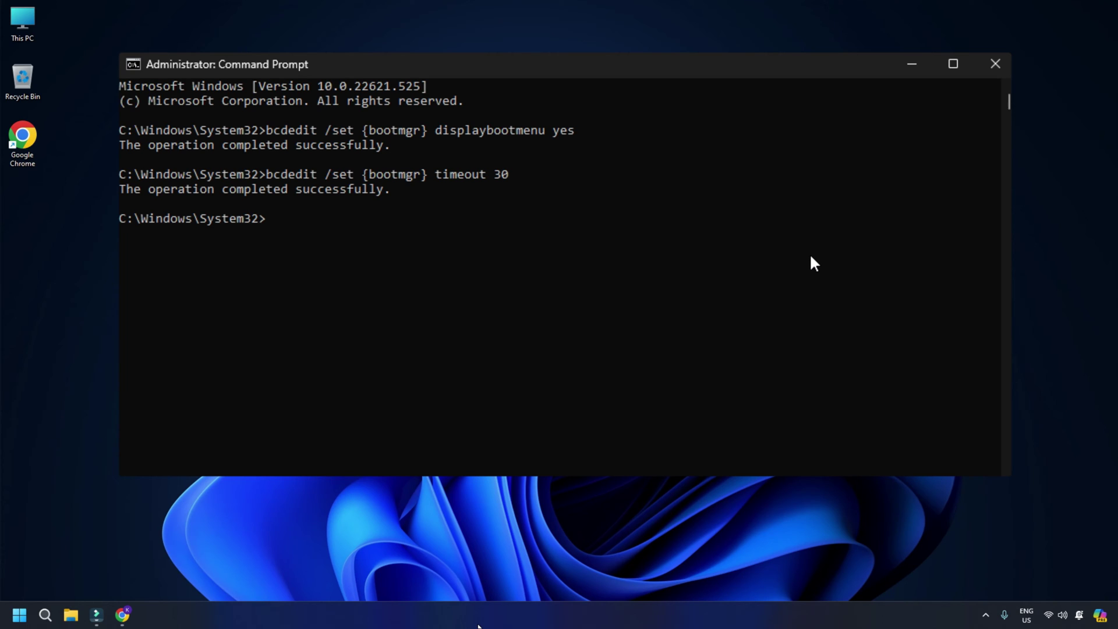
pyautogui.write('bcd')
pyautogui.write('edit ')
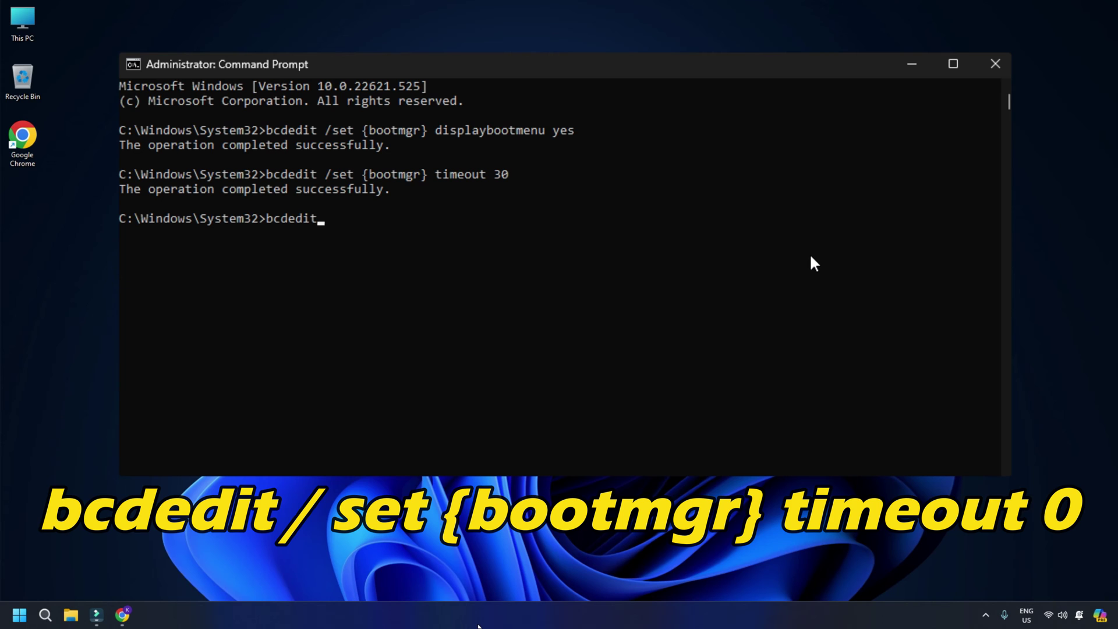
pyautogui.write('/set {bootmgr')
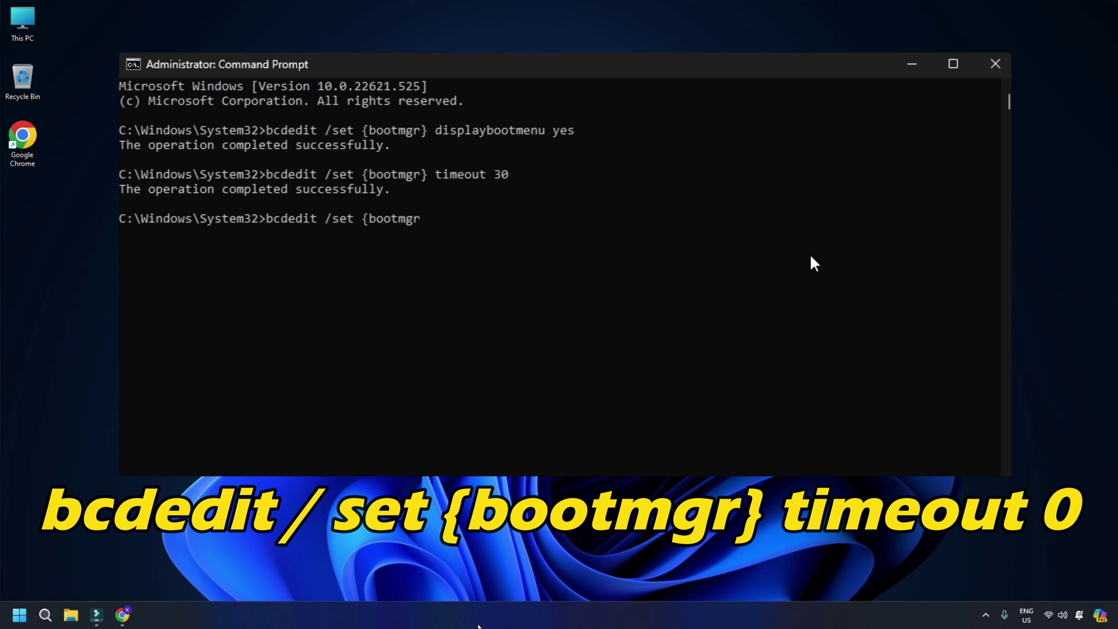
pyautogui.write('} timeout 0')
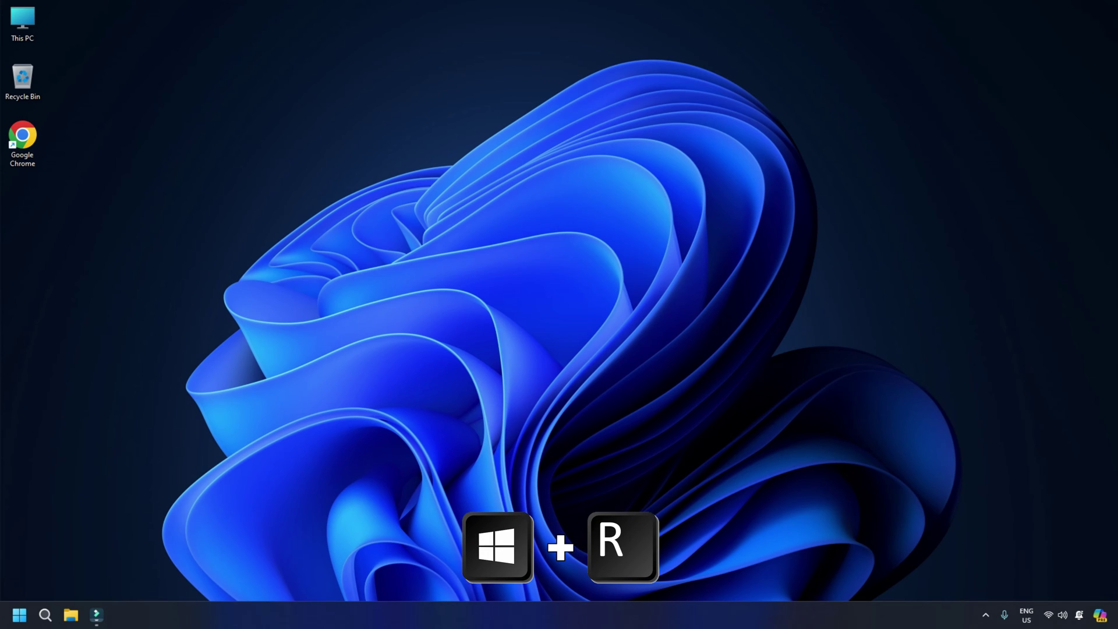
# Open System Properties with sysdm.cpl from Run and show its Advanced tab
pyautogui.press('super+r')
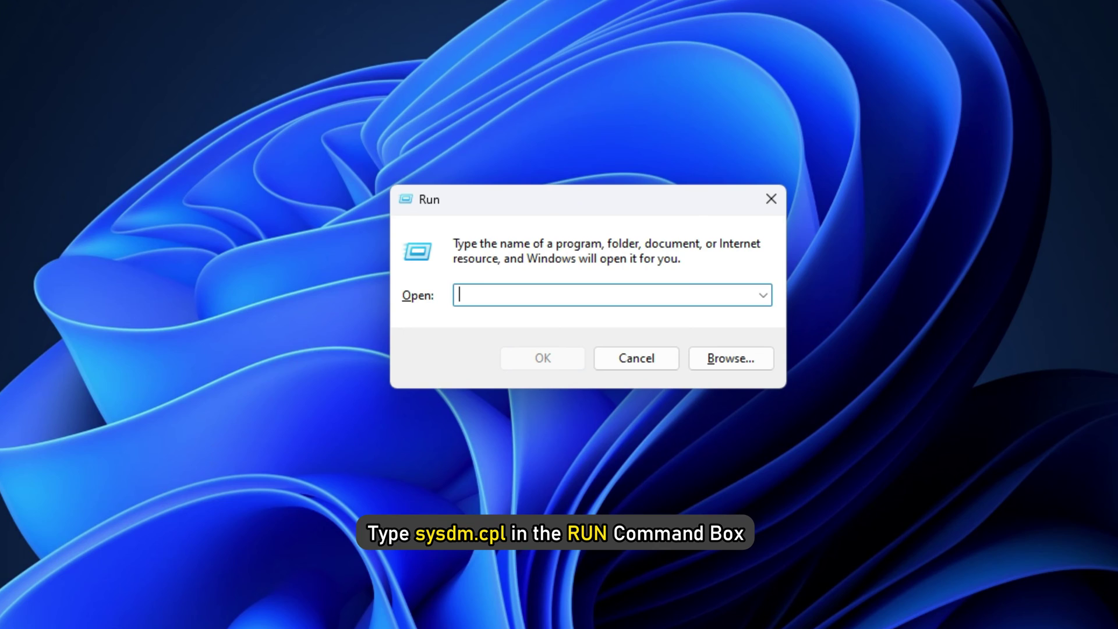
pyautogui.write('sysdm.cpl')
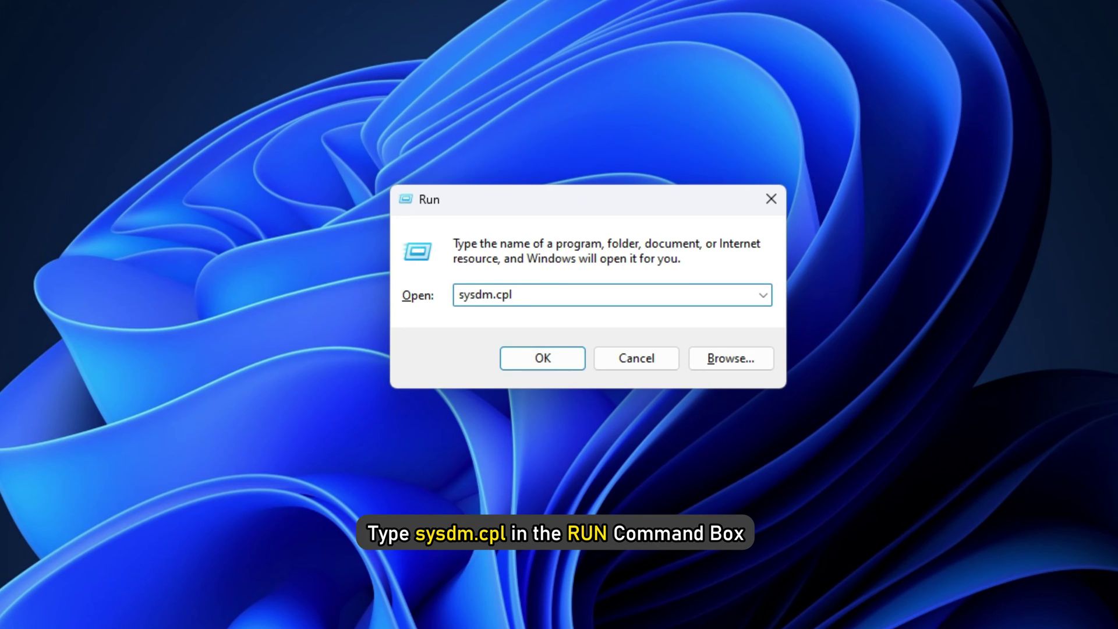
pyautogui.press('Return')
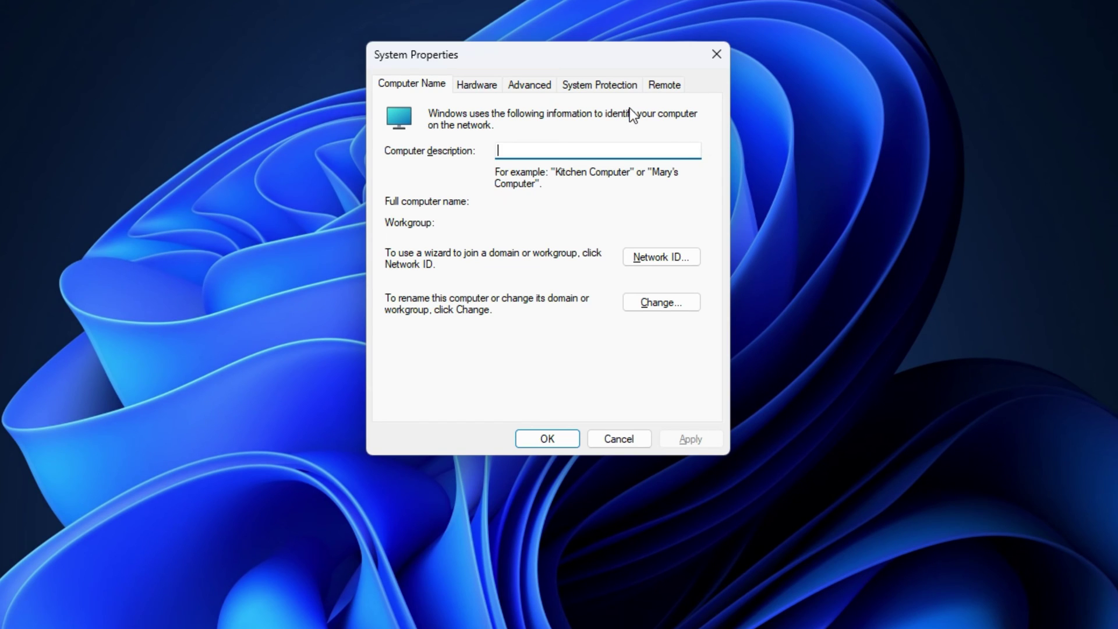
pyautogui.click(541, 91)
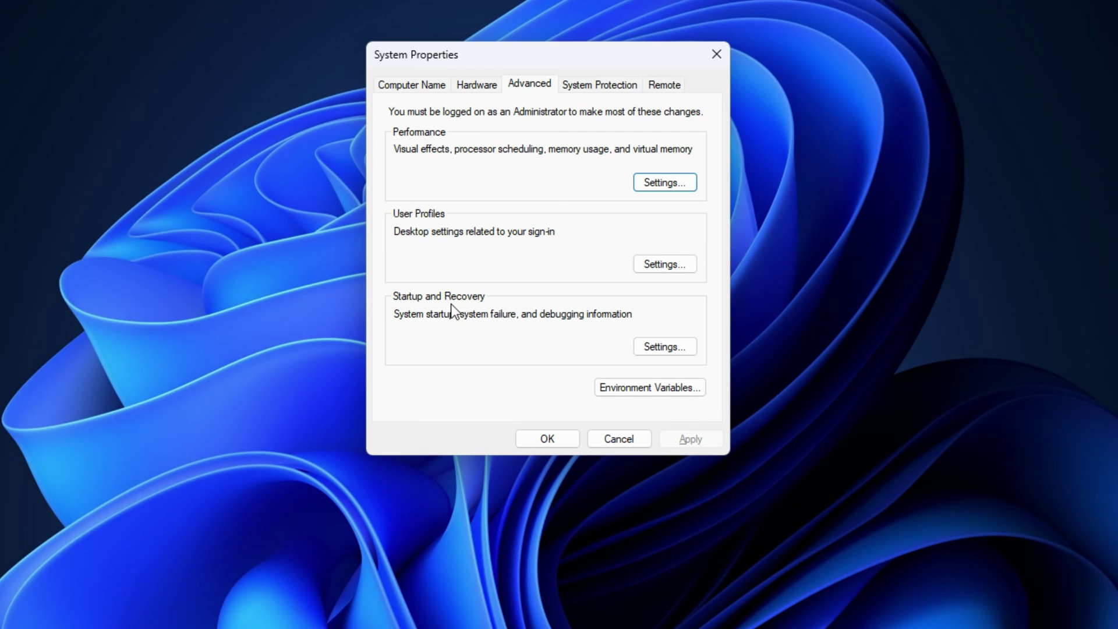
# In Startup and Recovery, enable the operating system list display time at 40 seconds
pyautogui.click(653, 352)
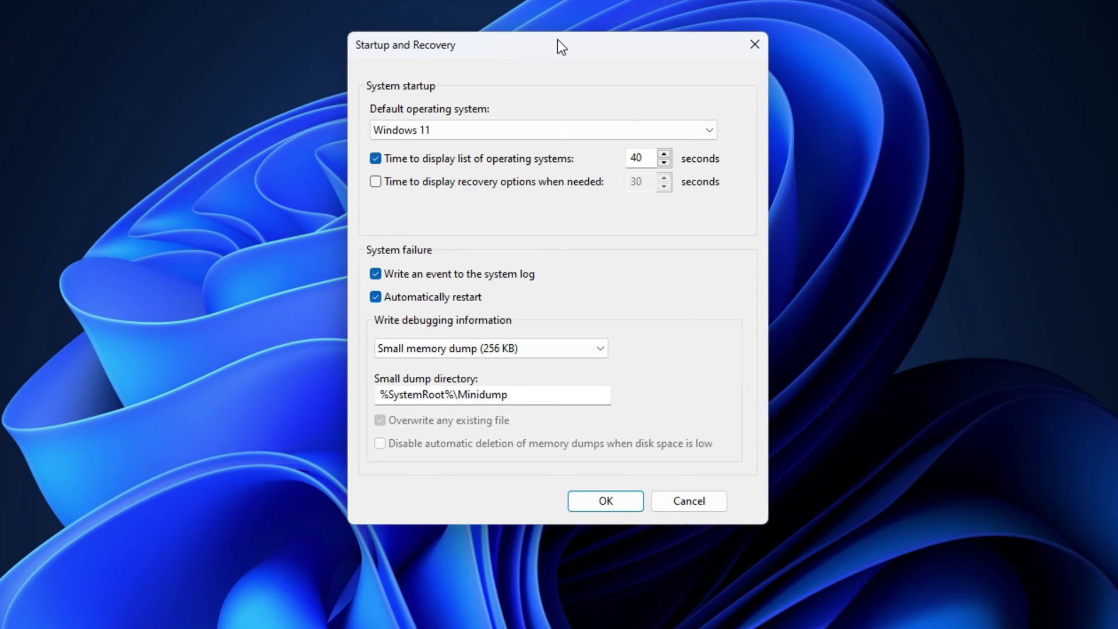
pyautogui.click(377, 158)
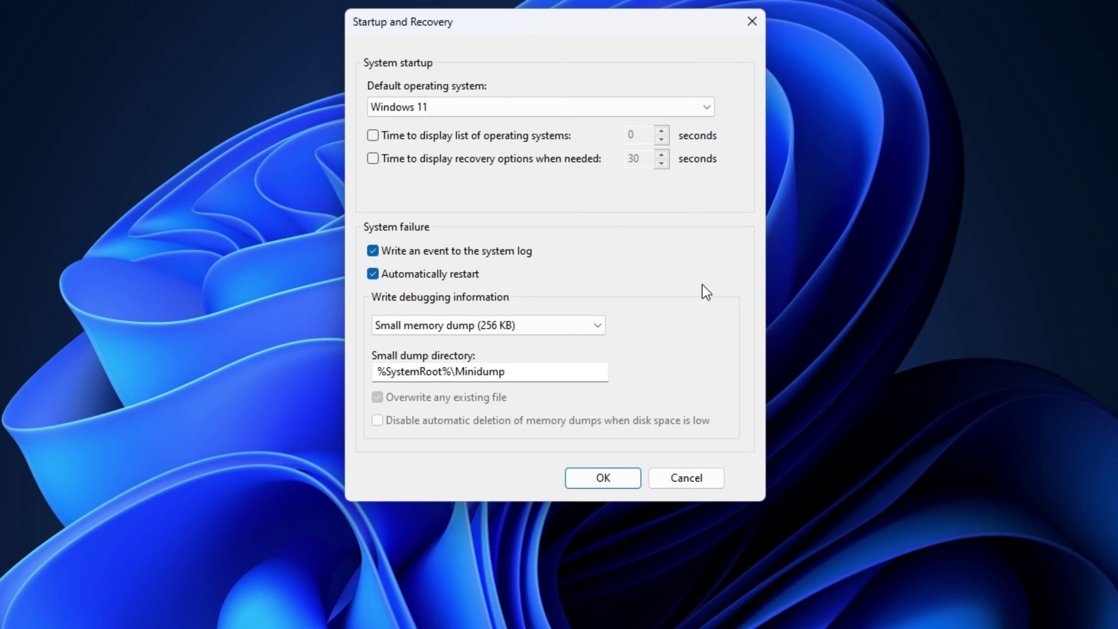
pyautogui.click(373, 136)
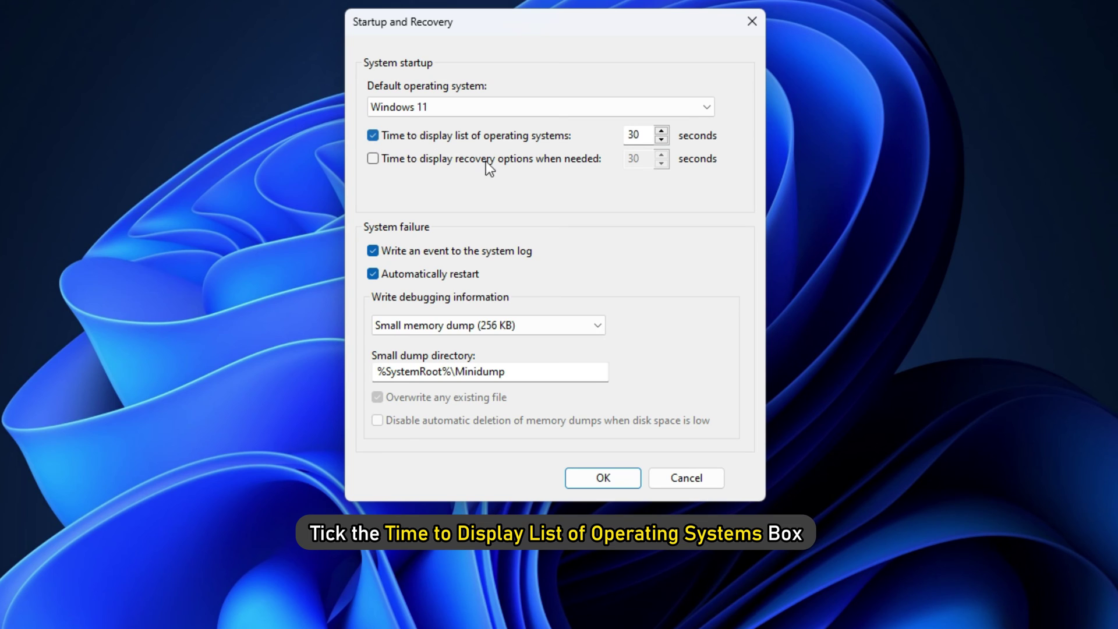
pyautogui.click(661, 130)
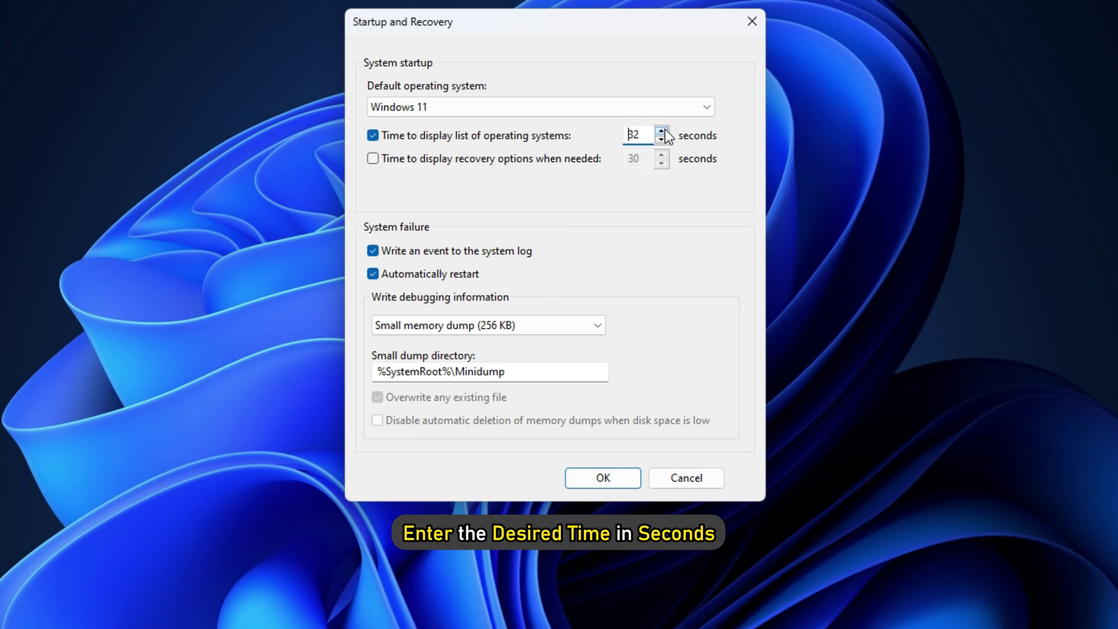
pyautogui.click(662, 130)
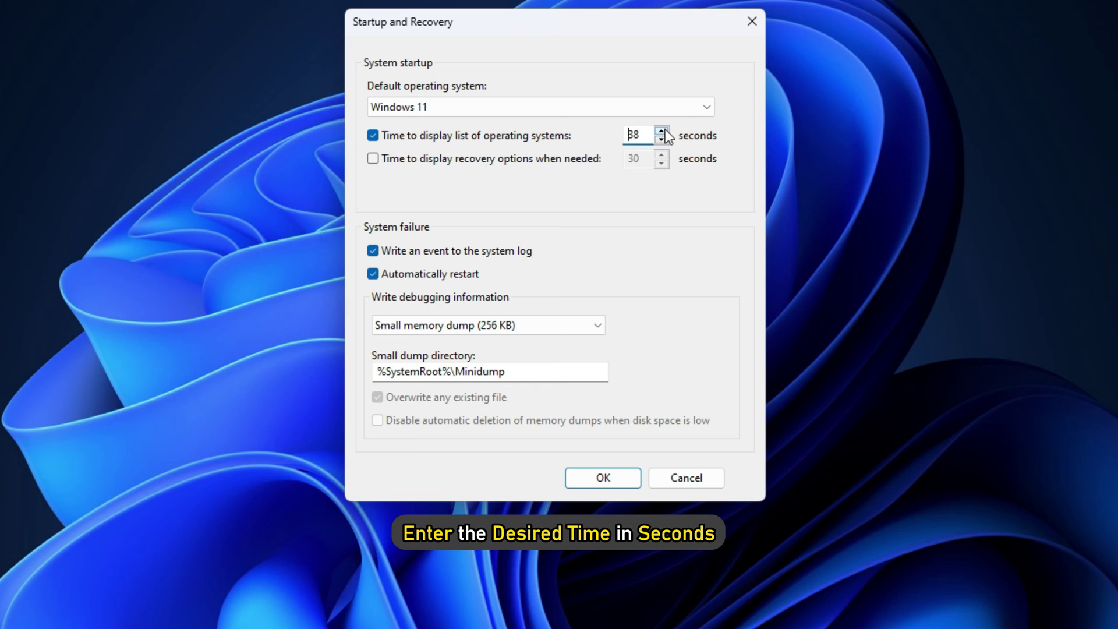
pyautogui.click(607, 482)
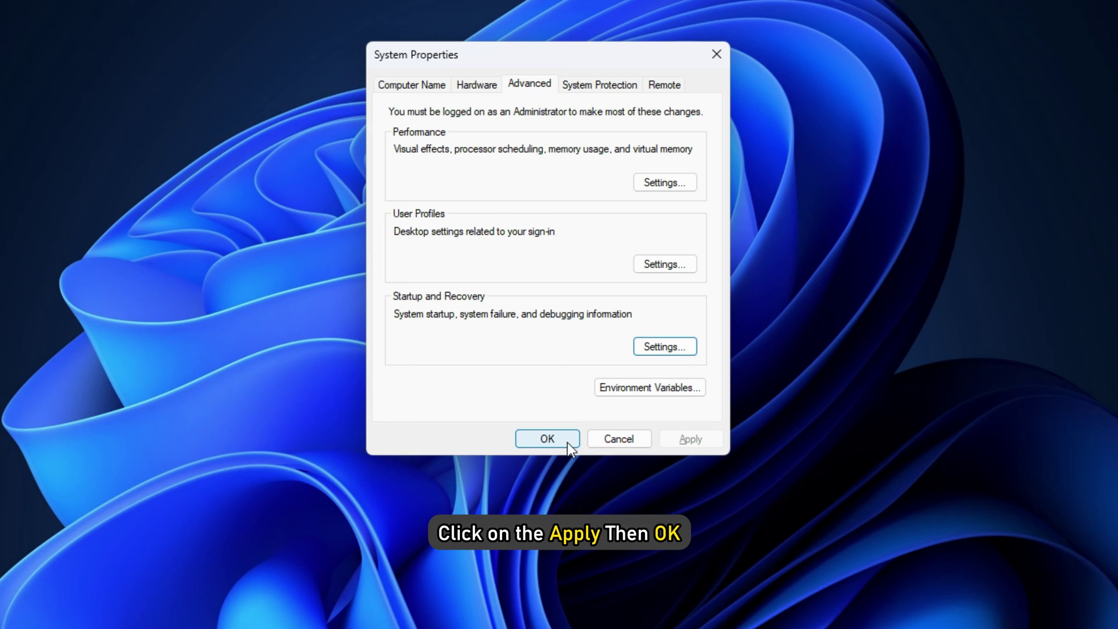
# Confirm System Properties with OK to close it and return to the desktop
pyautogui.click(547, 438)
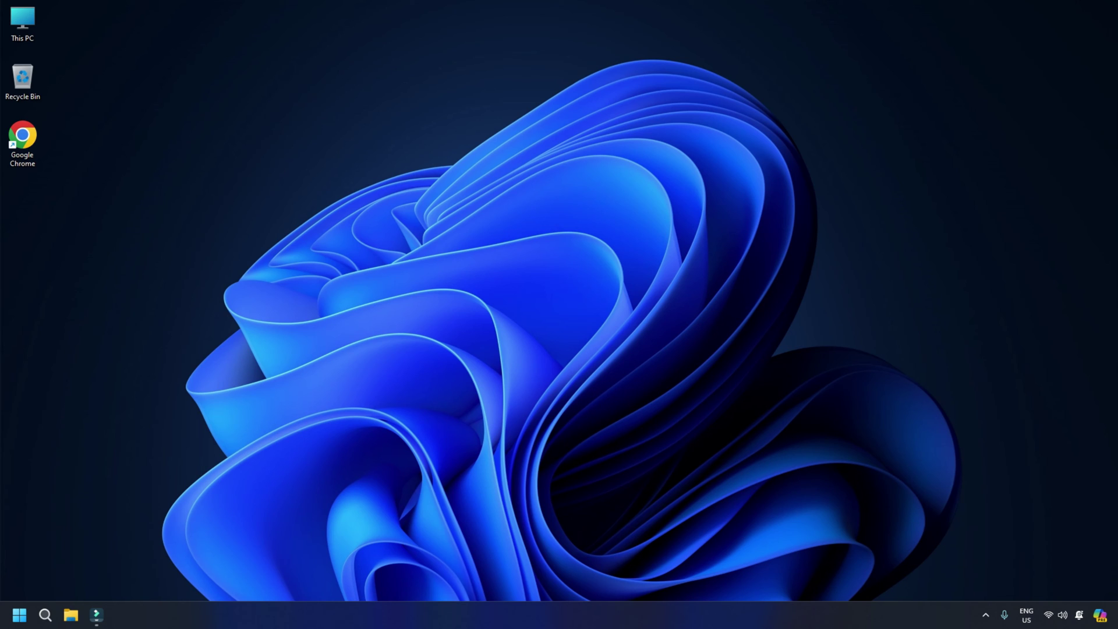
# Enter msconfig in the Run box to launch System Configuration
pyautogui.press('super+r')
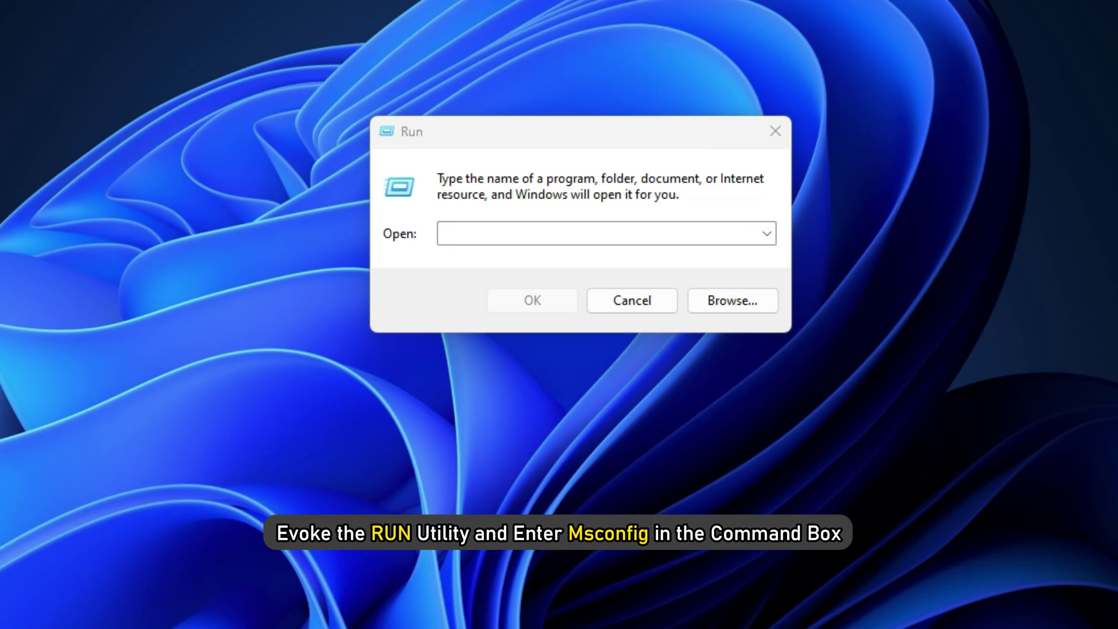
pyautogui.write('msconfig')
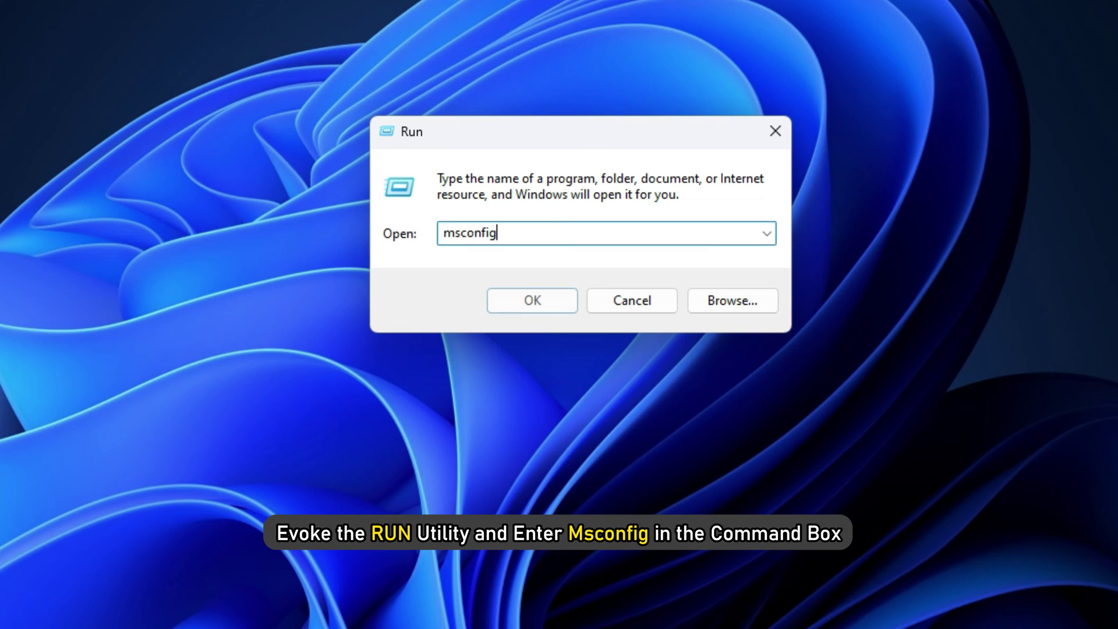
pyautogui.press('Return')
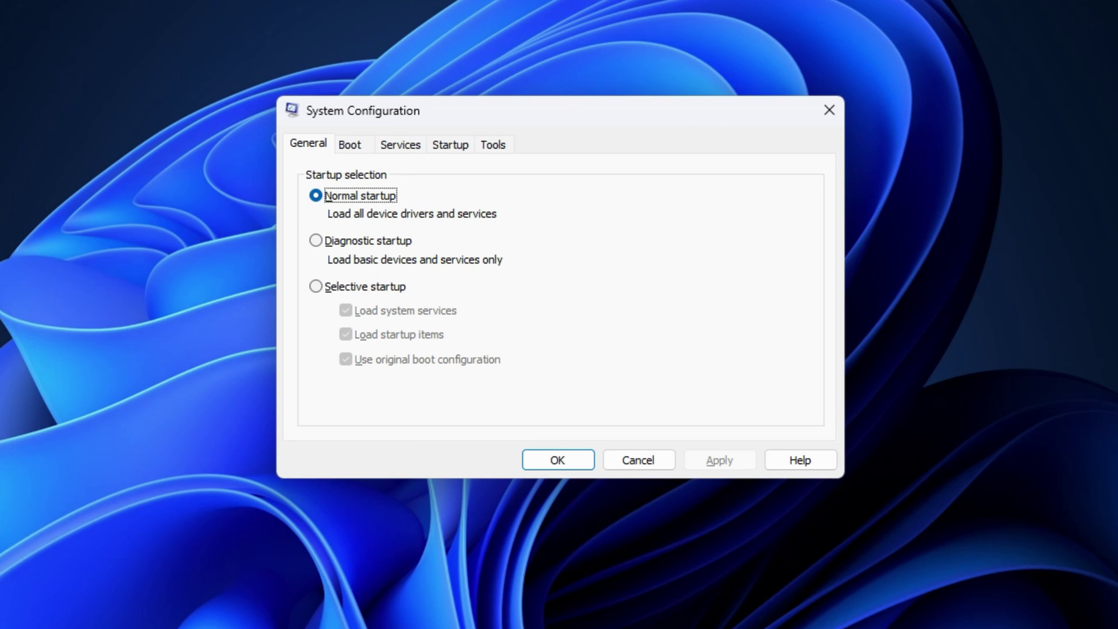
# On the Boot tab, replace the 30-second timeout with 40 and apply it
pyautogui.click(349, 145)
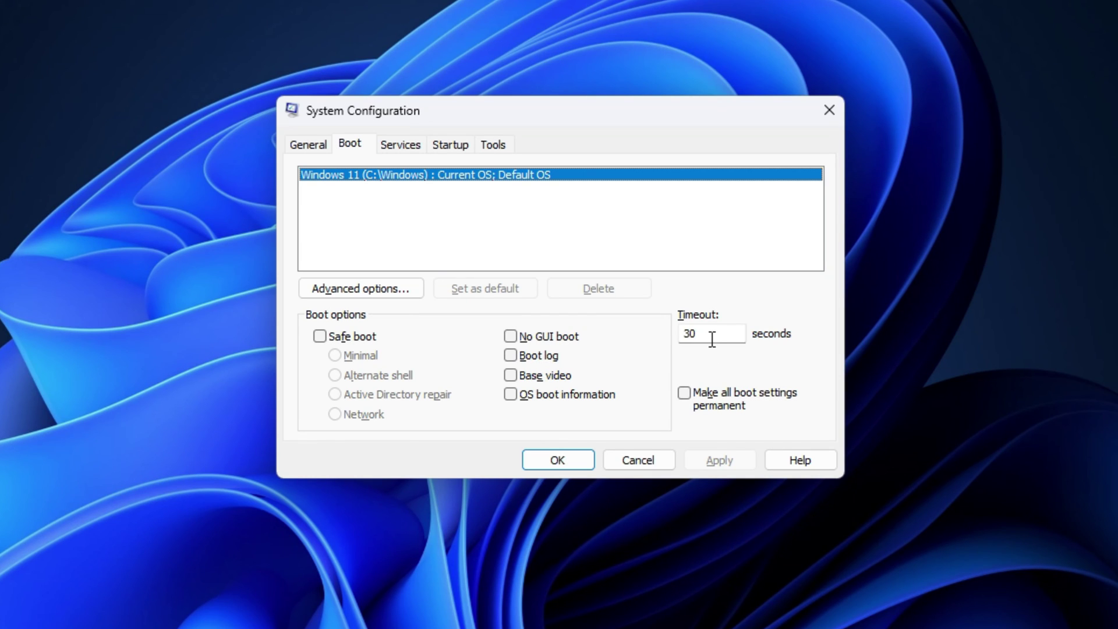
pyautogui.click(711, 339)
pyautogui.press('BackSpace')
pyautogui.press('BackSpace')
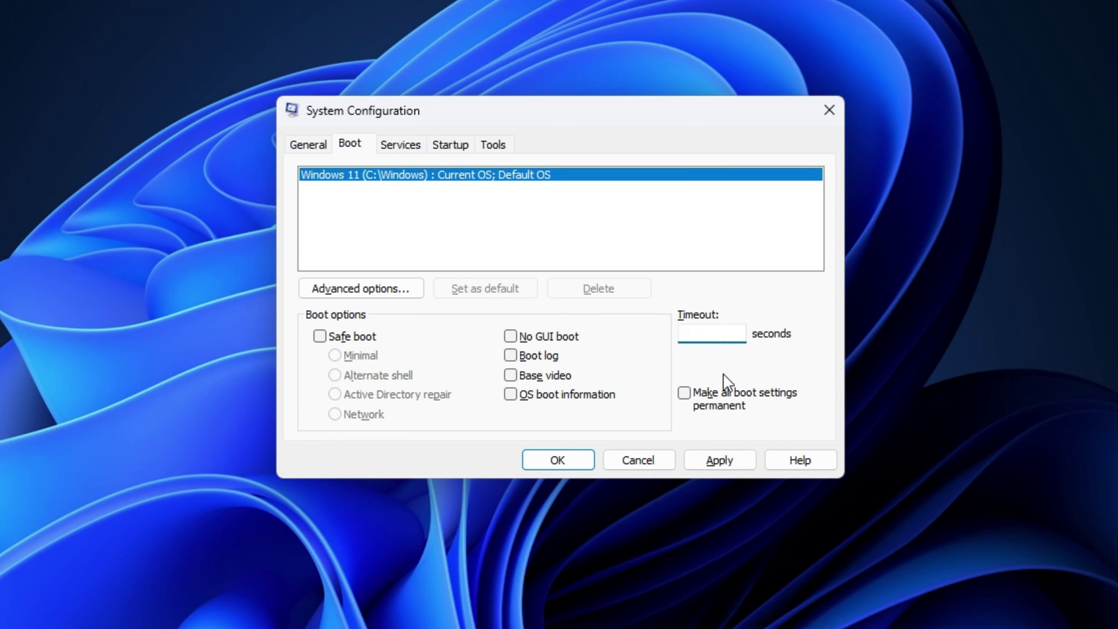
pyautogui.write('0')
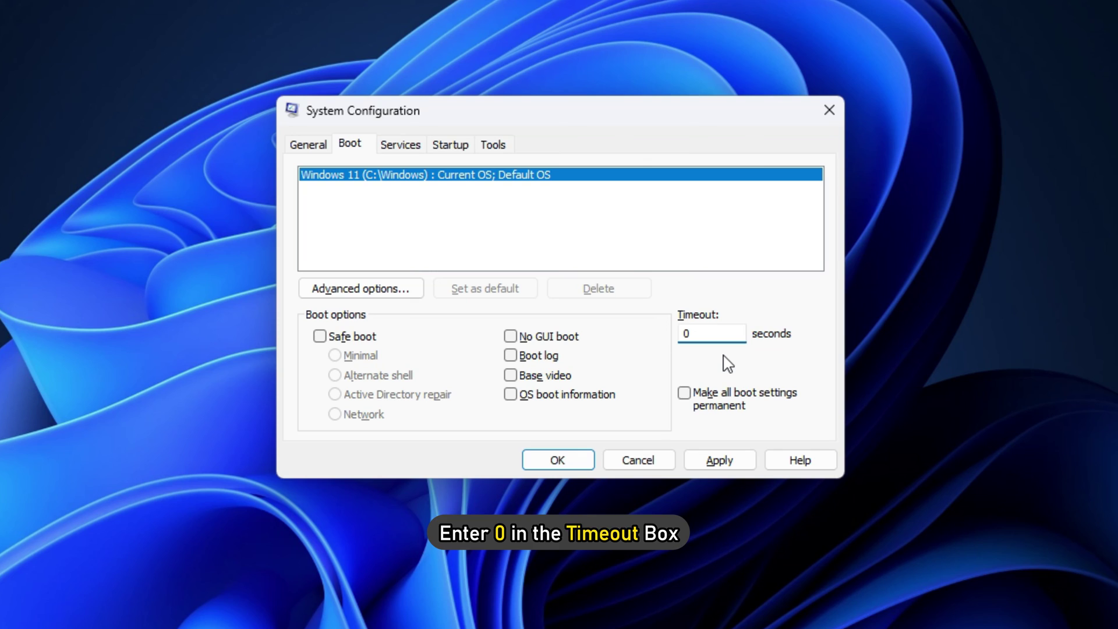
pyautogui.press('BackSpace')
pyautogui.write('30')
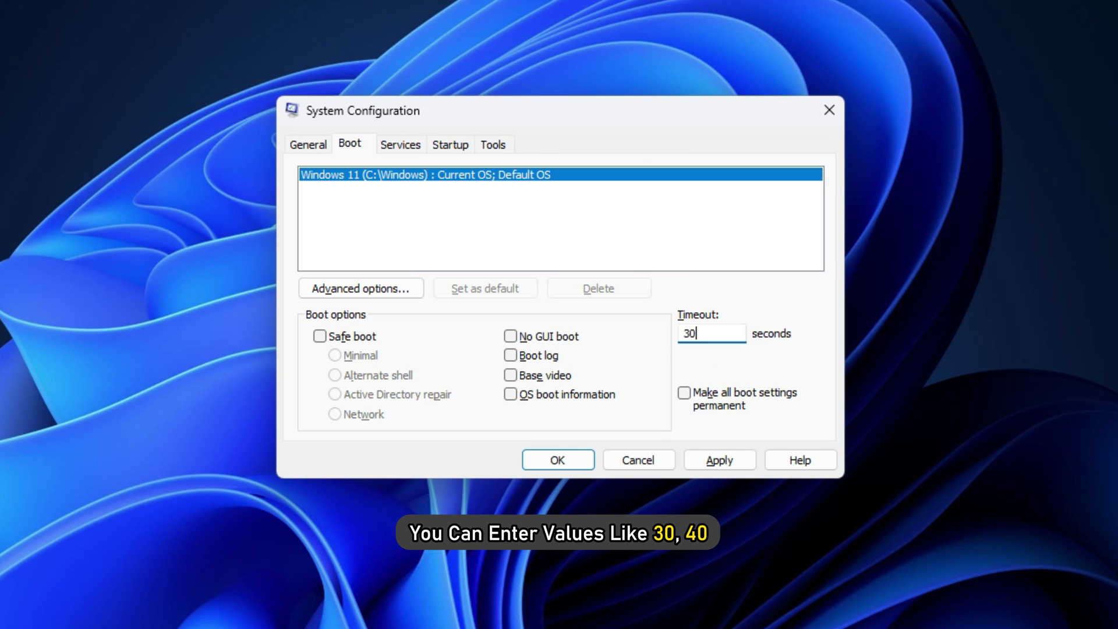
pyautogui.press('BackSpace')
pyautogui.press('BackSpace')
pyautogui.write('40')
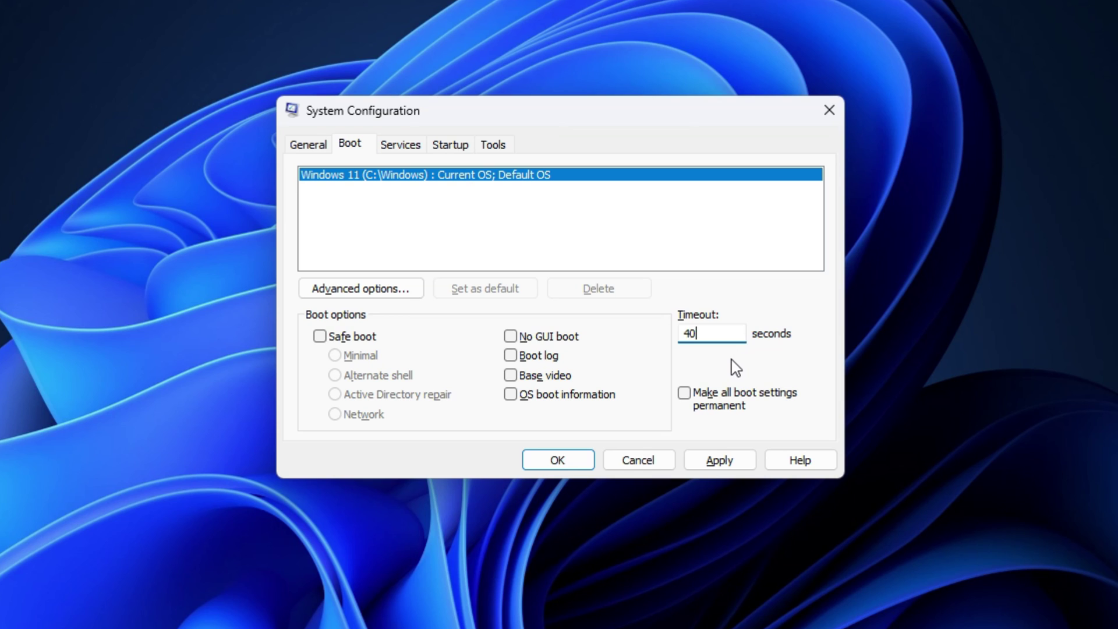
pyautogui.click(718, 461)
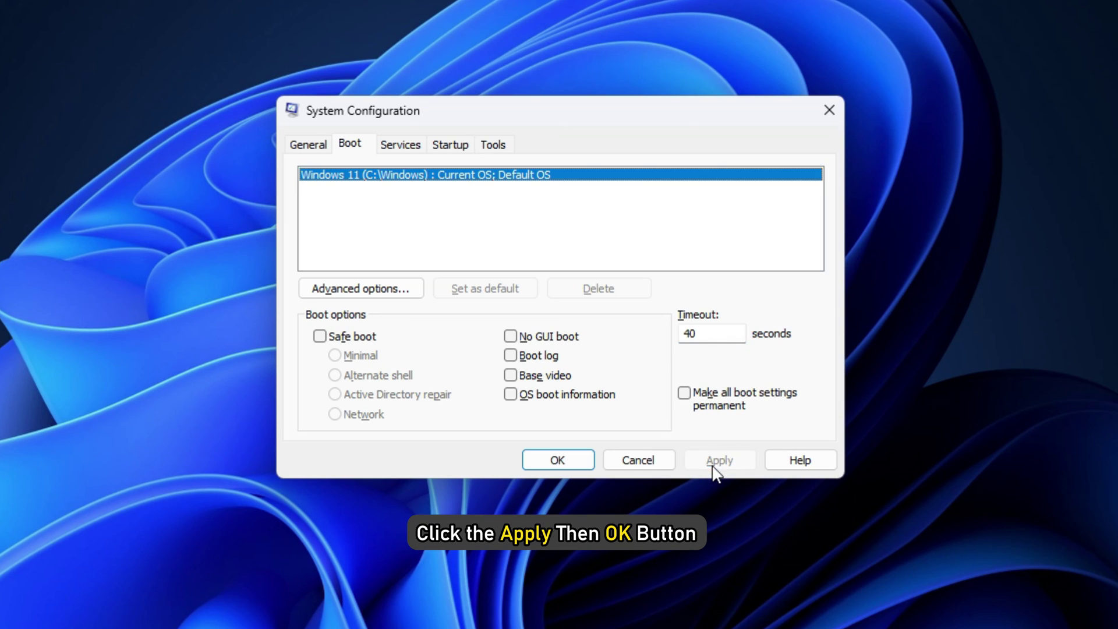